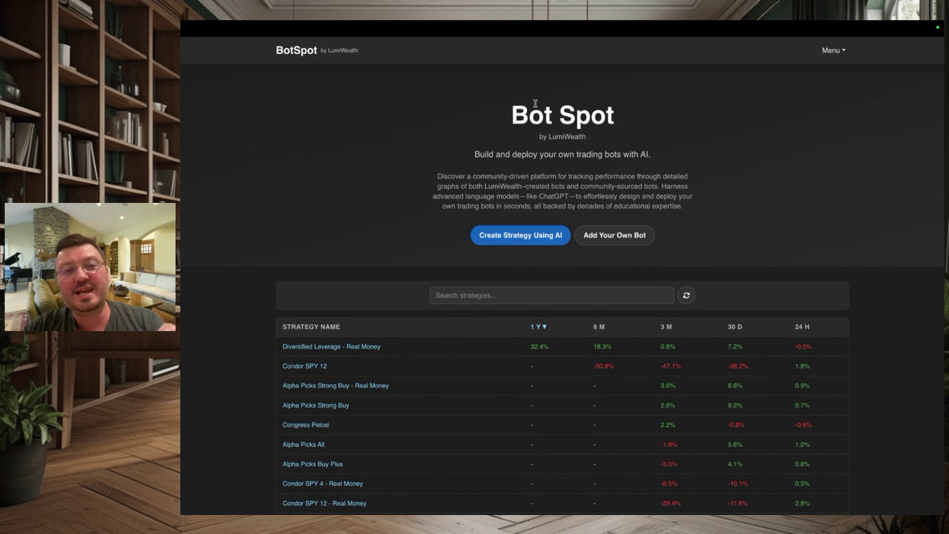
# Step: In the AI strategy builder, generate a monthly PLTR bull call spread bot with a $1000 budget
pyautogui.click(285, 67)
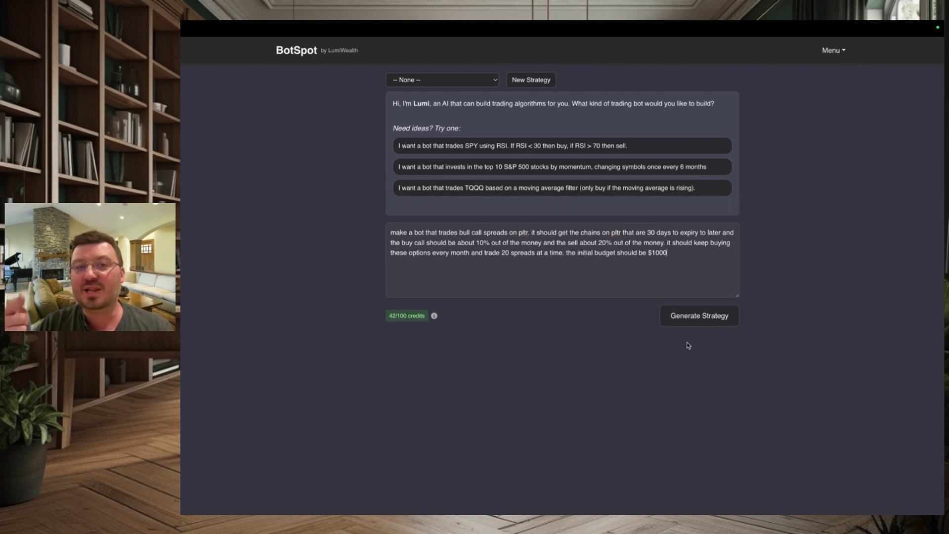
pyautogui.click(703, 321)
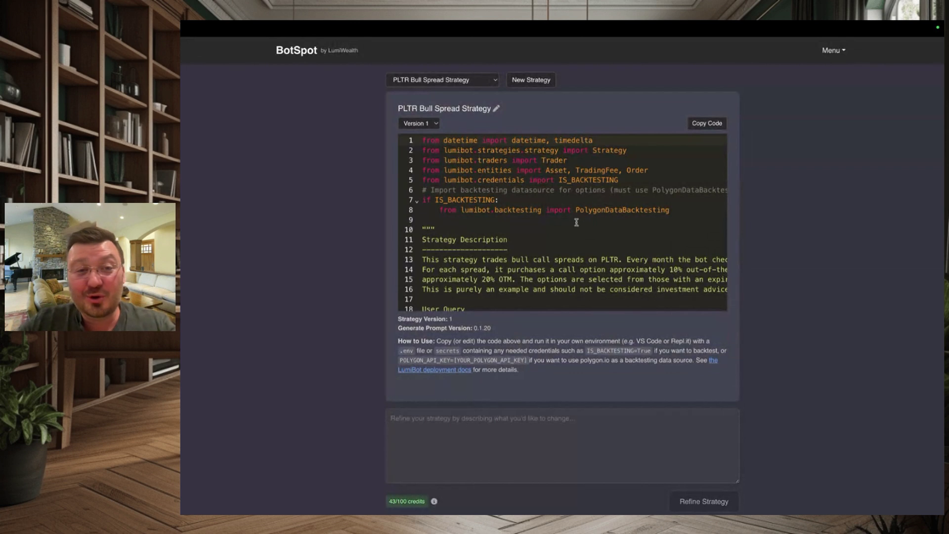
pyautogui.scroll(-1, 576, 222)
pyautogui.scroll(-1, 576, 221)
pyautogui.scroll(-1, 576, 222)
pyautogui.scroll(-1, 577, 222)
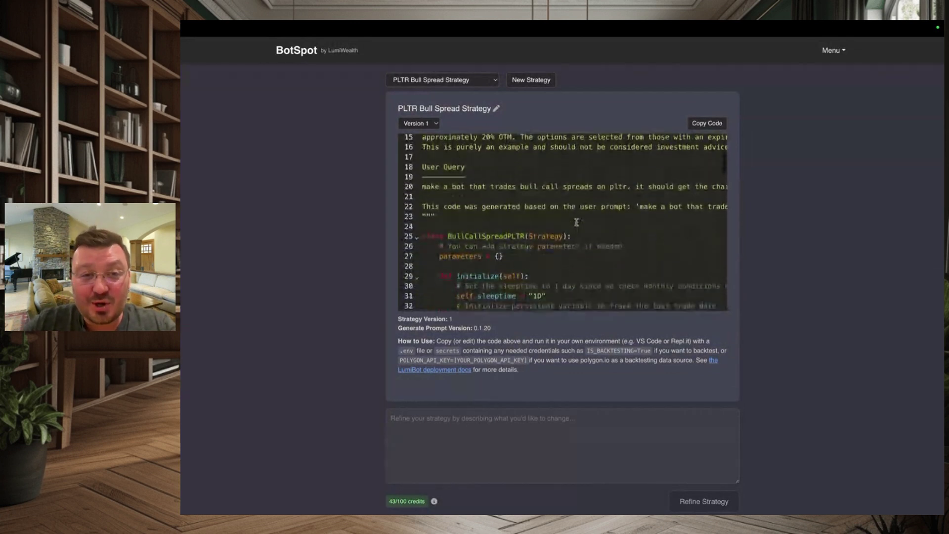
pyautogui.scroll(-2, 576, 222)
pyautogui.scroll(-1, 576, 222)
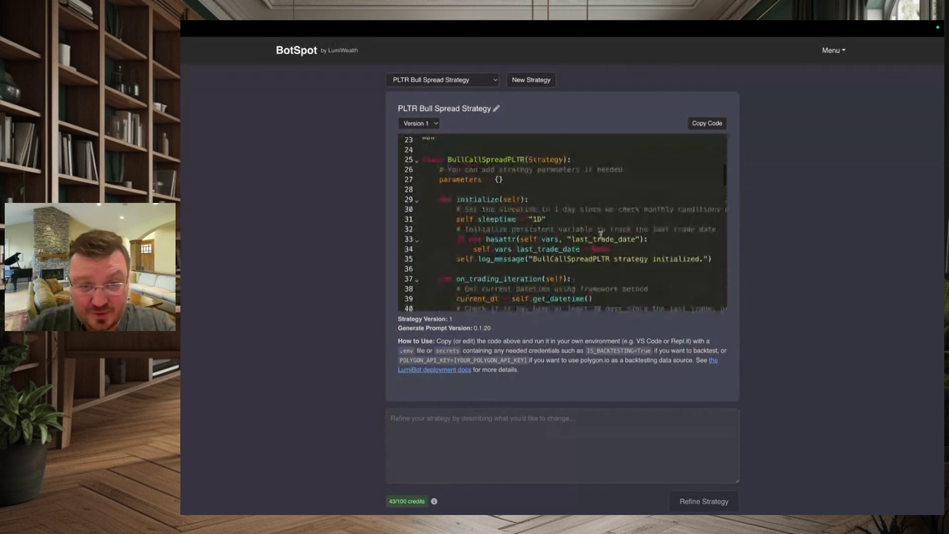
pyautogui.scroll(-2, 602, 235)
pyautogui.scroll(-1, 601, 235)
pyautogui.scroll(-3, 602, 238)
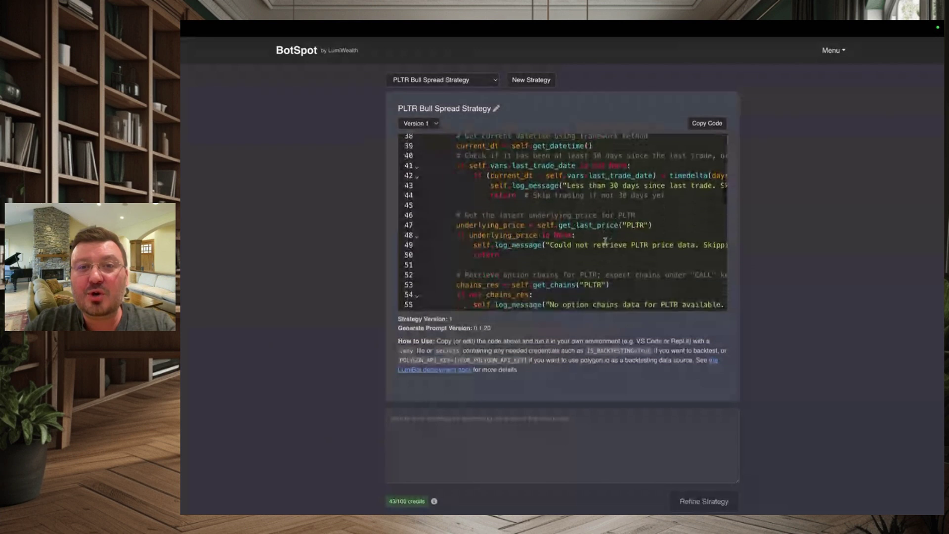
pyautogui.scroll(-1, 605, 243)
pyautogui.scroll(-1, 605, 242)
pyautogui.scroll(-1, 605, 242)
pyautogui.scroll(-1, 605, 242)
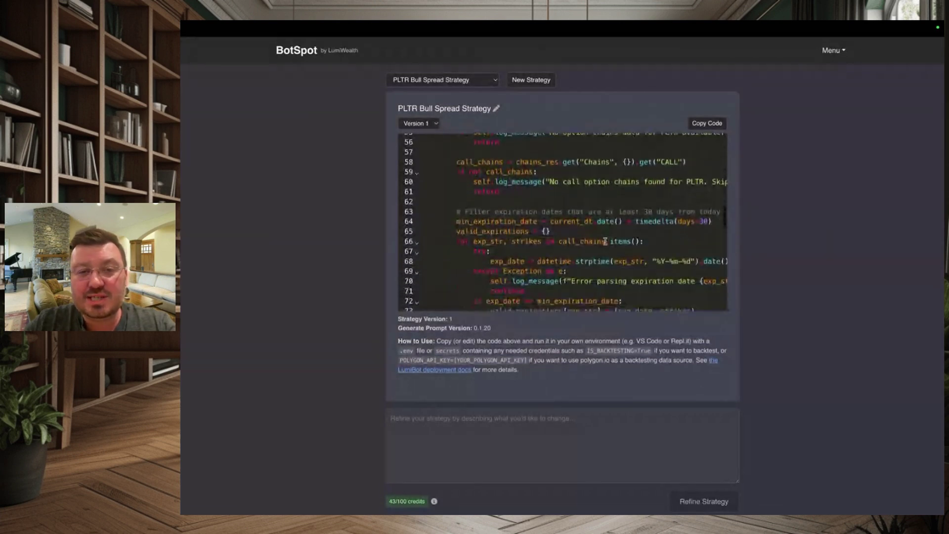
pyautogui.scroll(-1, 606, 242)
pyautogui.scroll(-1, 605, 242)
pyautogui.scroll(-1, 605, 242)
pyautogui.scroll(-1, 605, 241)
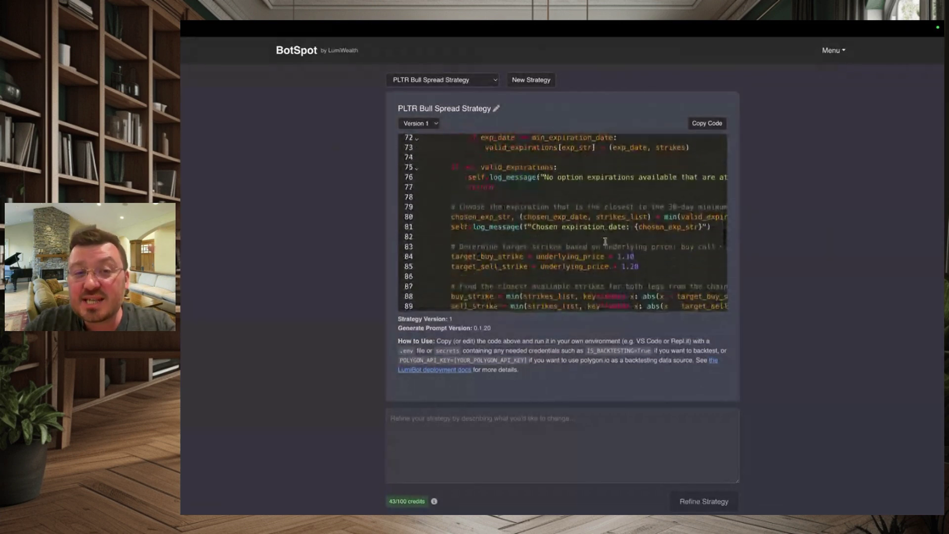
pyautogui.scroll(-1, 606, 242)
pyautogui.scroll(-1, 605, 242)
pyautogui.scroll(-1, 606, 242)
pyautogui.scroll(-1, 605, 241)
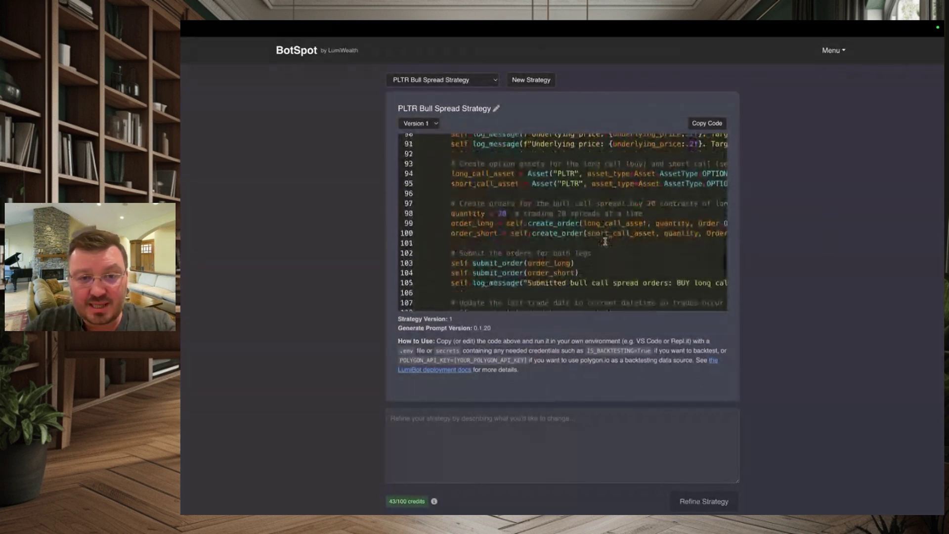
pyautogui.scroll(-1, 605, 242)
pyautogui.scroll(2, 606, 241)
pyautogui.scroll(2, 606, 242)
pyautogui.scroll(2, 605, 242)
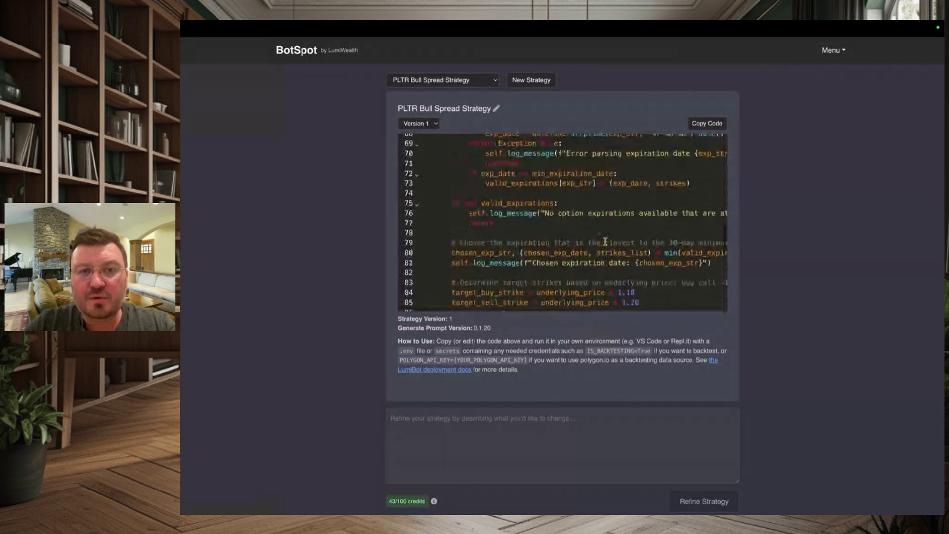
pyautogui.scroll(2, 605, 242)
pyautogui.scroll(1, 606, 243)
pyautogui.scroll(1, 606, 242)
pyautogui.scroll(1, 605, 241)
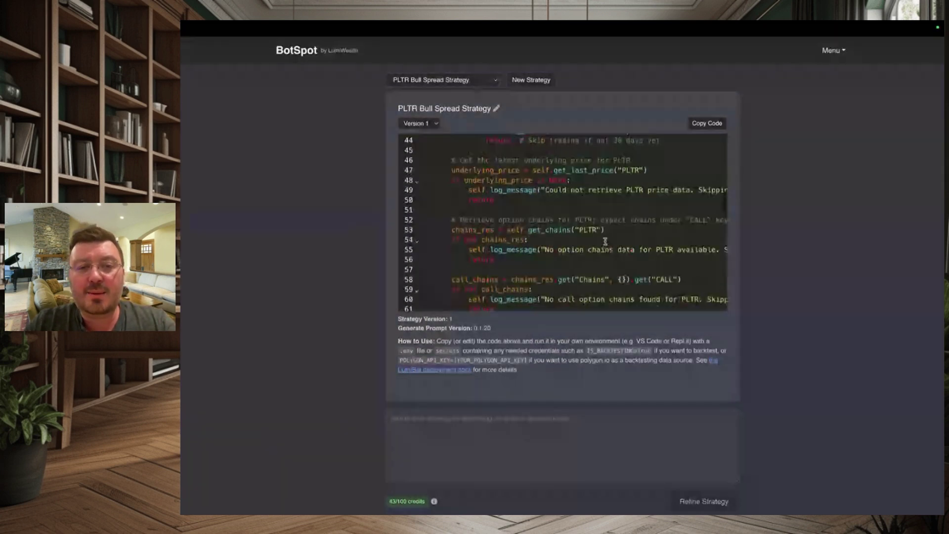
pyautogui.scroll(-2, 605, 242)
pyautogui.scroll(-3, 605, 242)
pyautogui.scroll(-1, 615, 239)
pyautogui.scroll(-1, 624, 237)
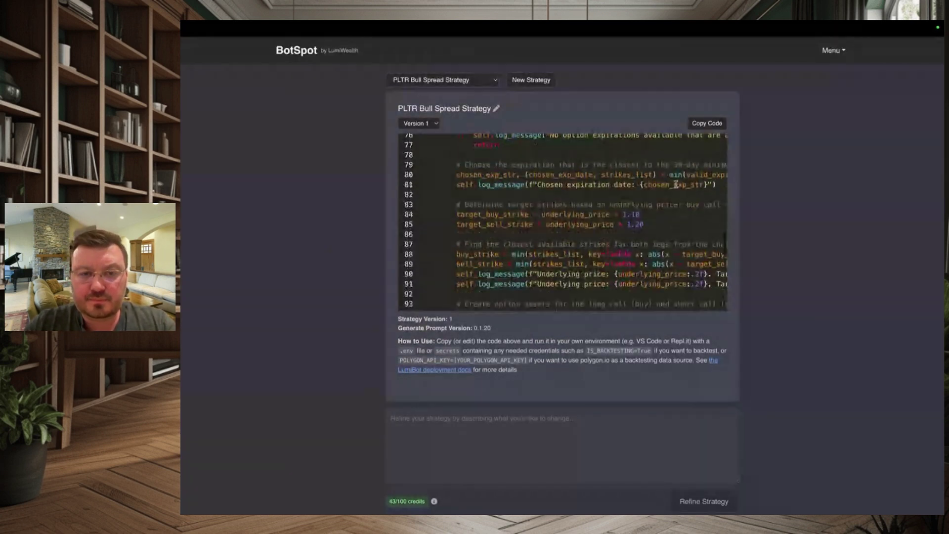
pyautogui.scroll(-1, 624, 238)
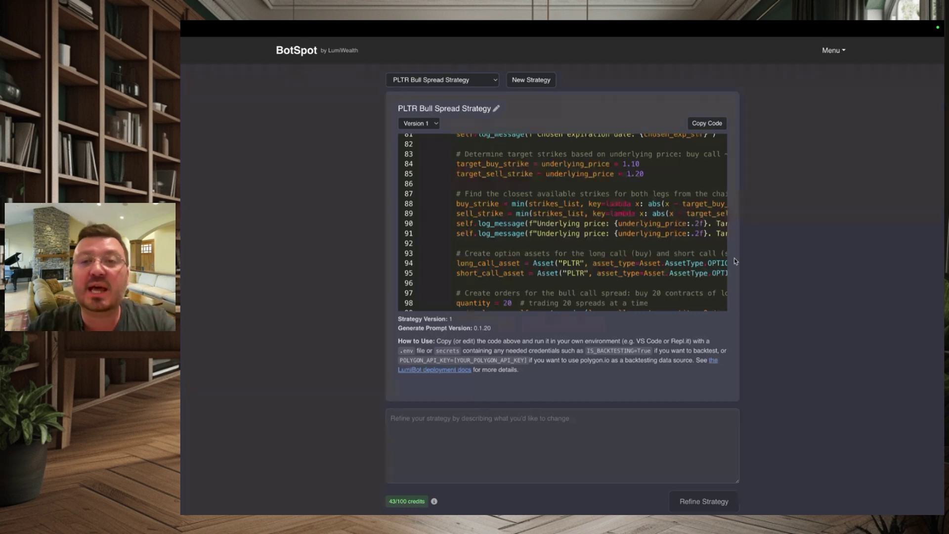
pyautogui.click(707, 124)
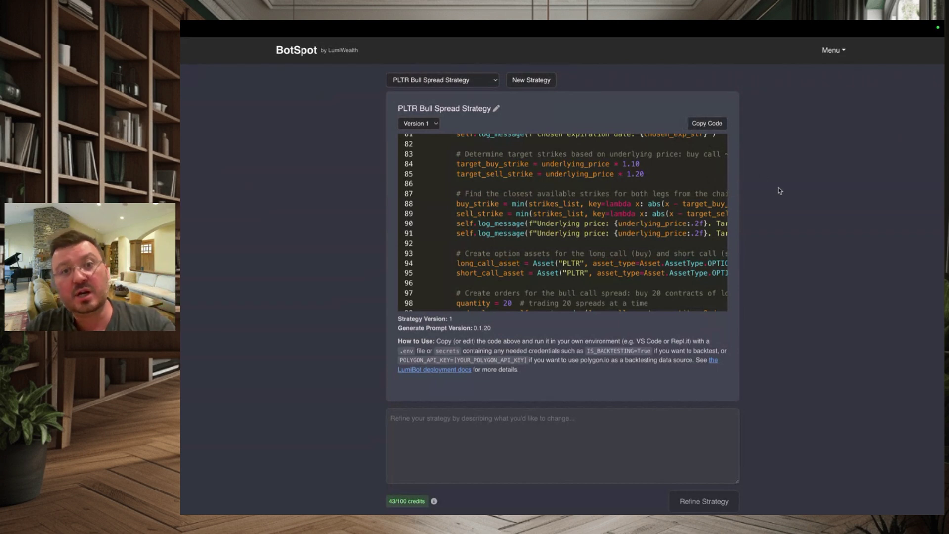
pyautogui.scroll(2, 664, 192)
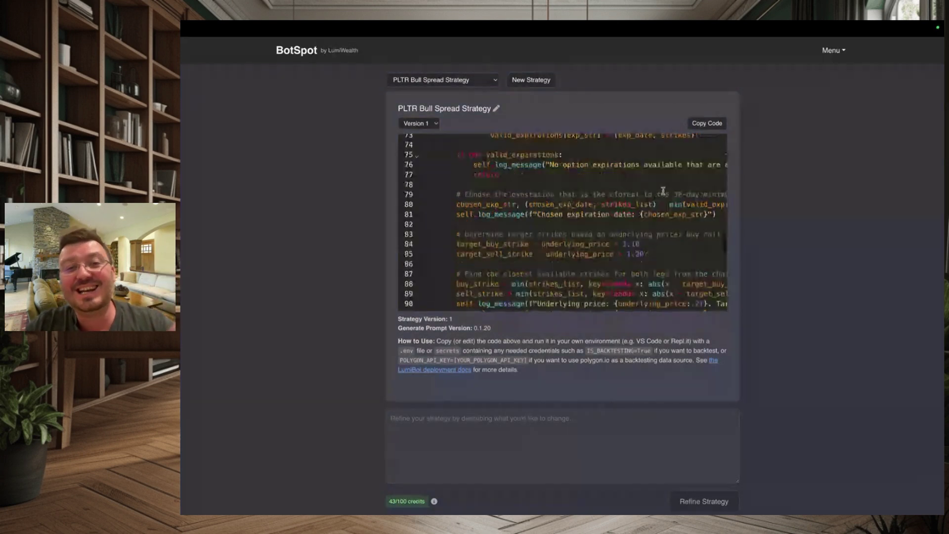
pyautogui.scroll(3, 663, 191)
pyautogui.scroll(1, 663, 192)
pyautogui.scroll(3, 663, 192)
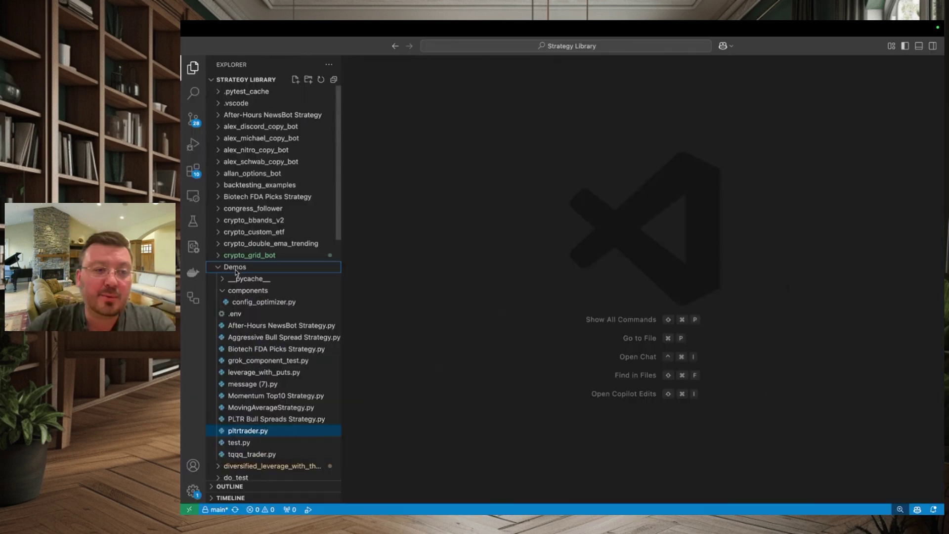
# Step: Bring up the file options for the Demos folder in VS Code's Strategy Library
pyautogui.rightClick(238, 267)
# Step: Create pltrtrade.py in Demos, paste in the BullCallSpreadPLTR strategy code, and save it
pyautogui.click(258, 275)
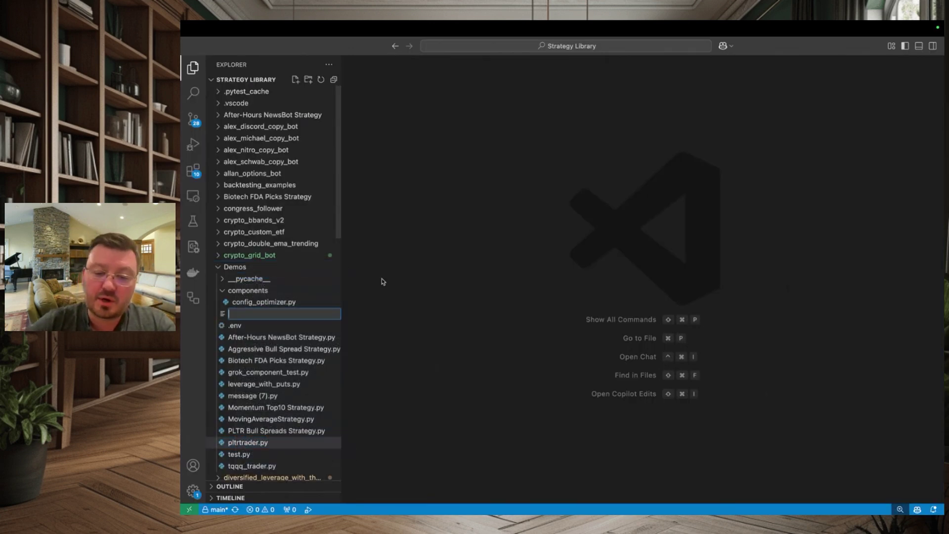
pyautogui.write('pltrtrade.py')
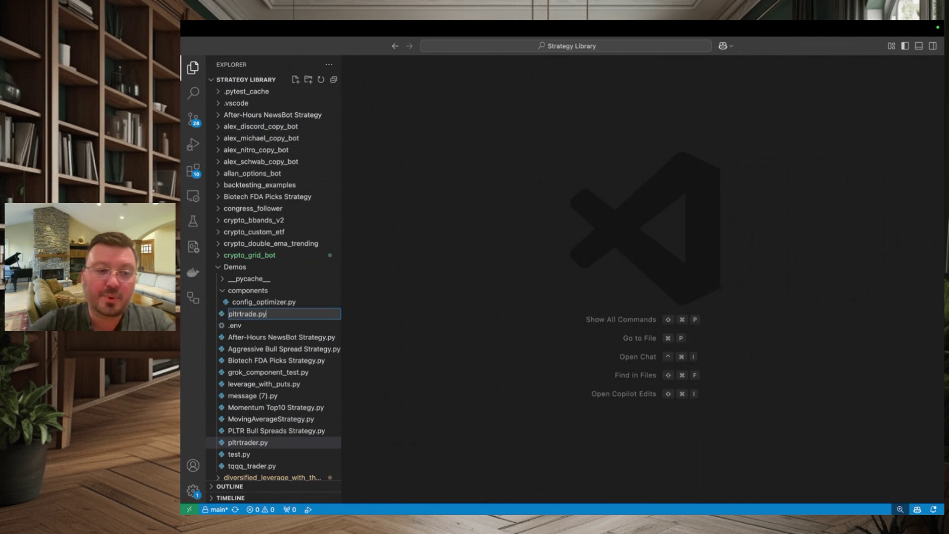
pyautogui.press('Return')
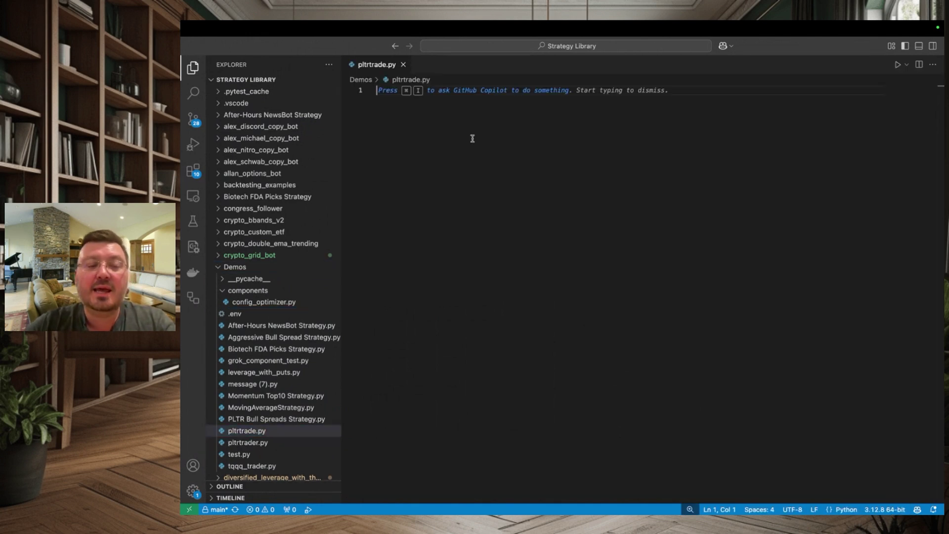
pyautogui.press('super+v')
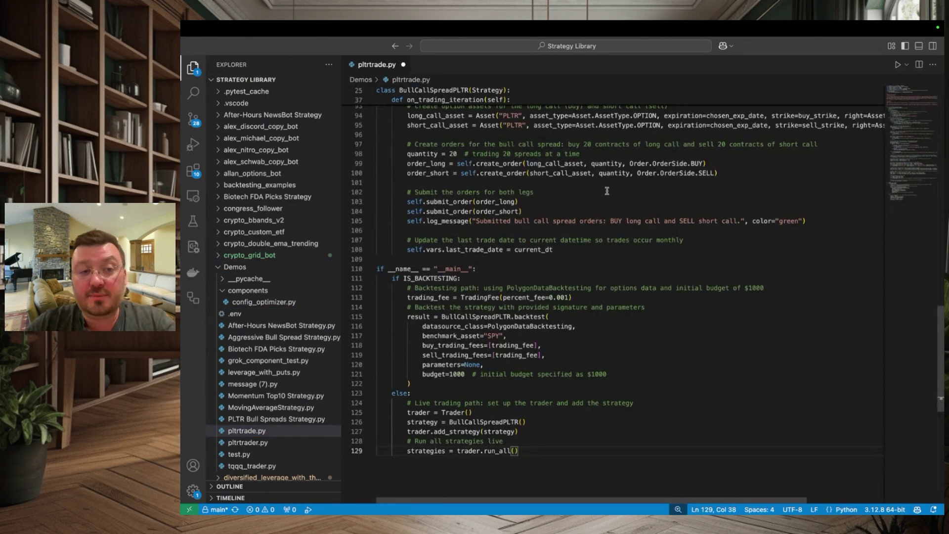
pyautogui.hotkey('ctrl', 's')
pyautogui.keyDown('ctrl'); pyautogui.click(643, 161); pyautogui.keyUp('ctrl')
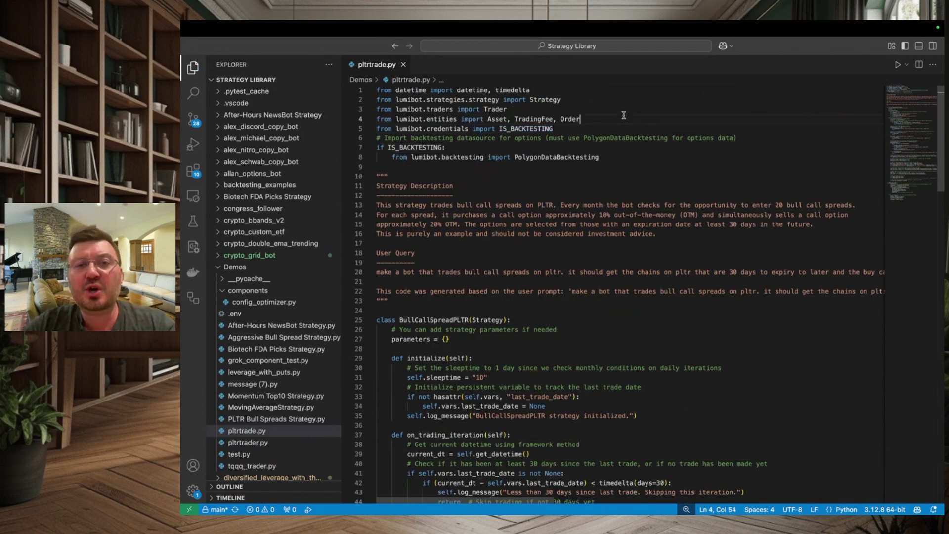
# Step: Run pltrtrade.py to backtest BullCallSpreadPLTR and produce its tearsheet against SPY
pyautogui.click(896, 65)
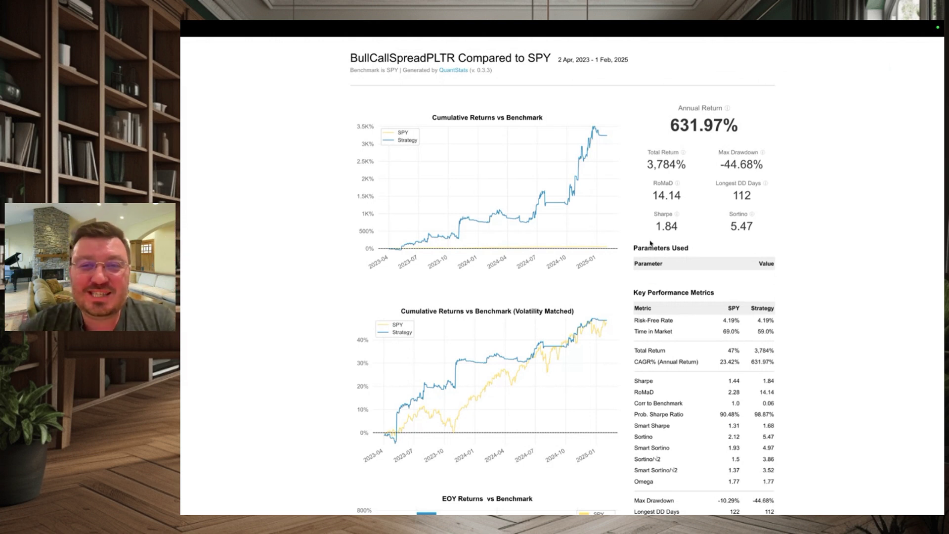
# Step: Highlight the 3,784% total return, then toggle the BullCallSpreadPLTR Strategy line on the trades chart
pyautogui.moveTo(647, 169); pyautogui.dragTo(685, 167)
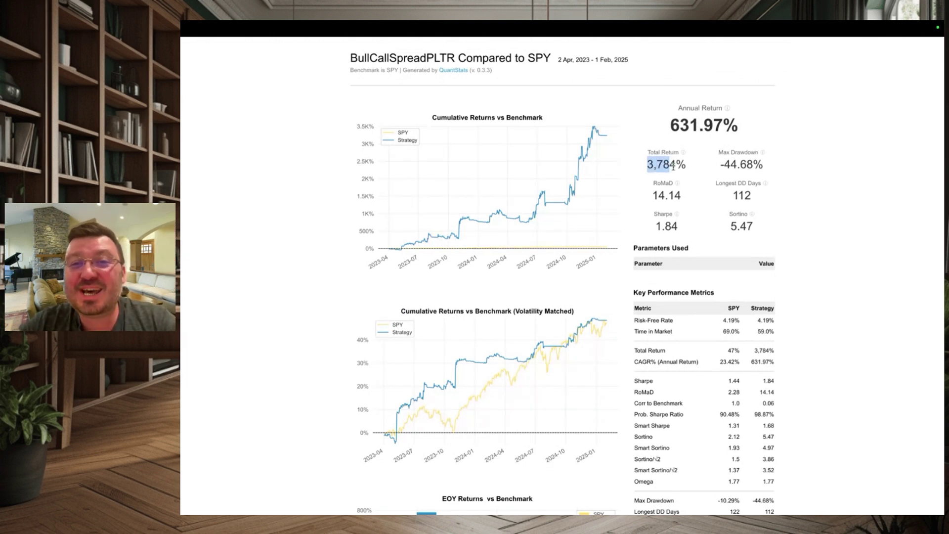
pyautogui.click(688, 195)
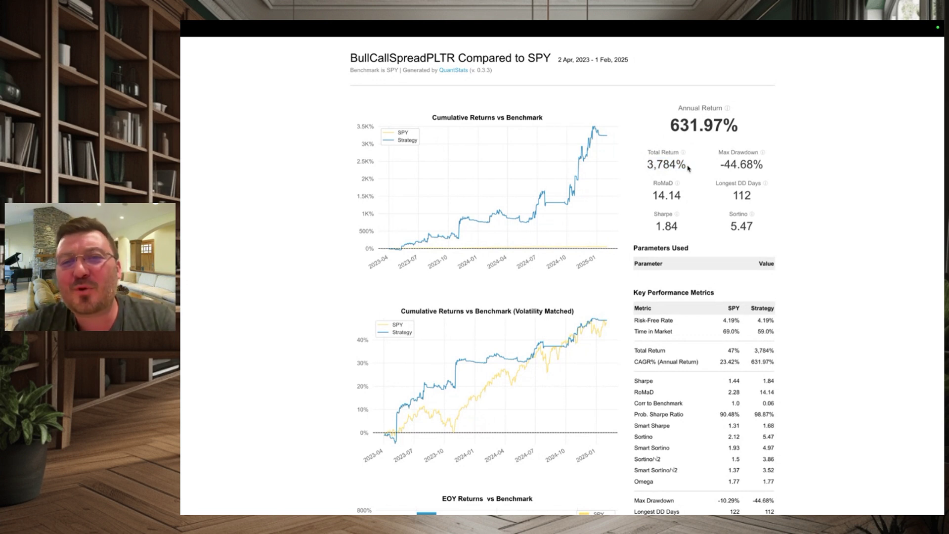
pyautogui.doubleClick(658, 164)
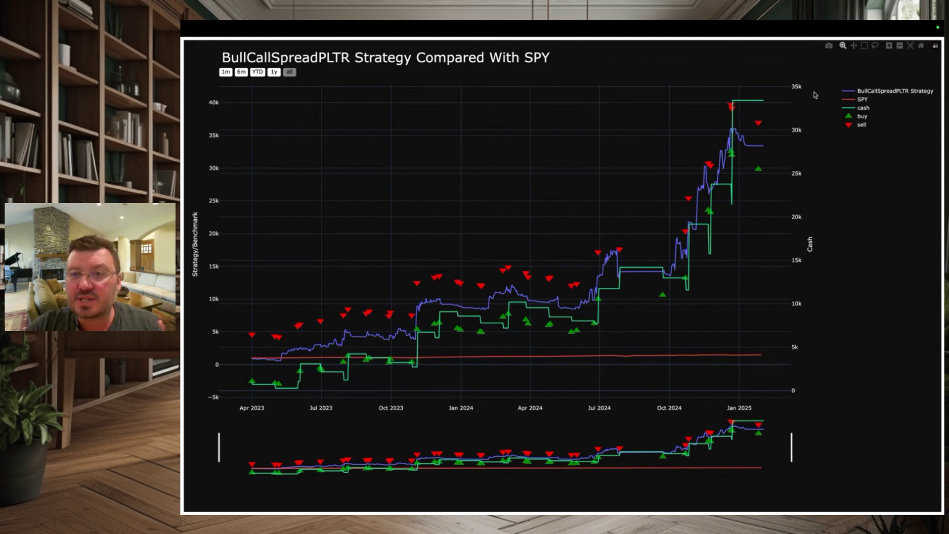
pyautogui.click(884, 93)
# Step: Isolate the BullCallSpreadPLTR Strategy line on the chart, then go back to the BotSpot code page
pyautogui.doubleClick(884, 93)
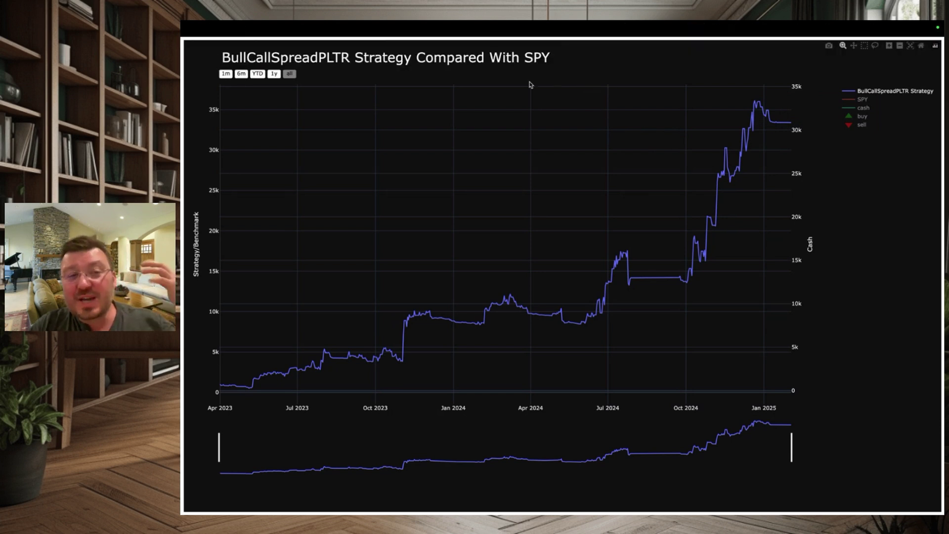
pyautogui.moveTo(475, 4)
pyautogui.click(304, 45)
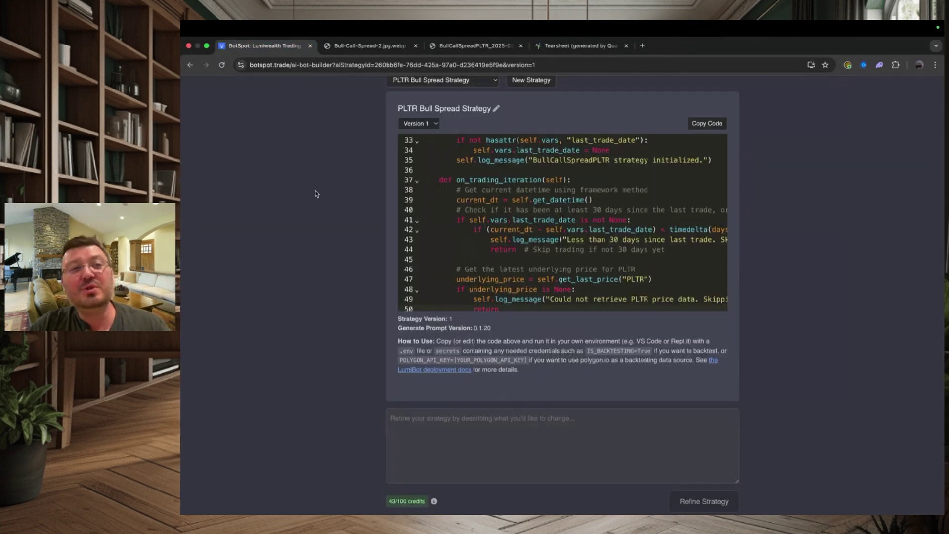
pyautogui.scroll(2, 452, 117)
# Step: Go to the BotSpot home page and select the botspot.trade site address
pyautogui.click(297, 50)
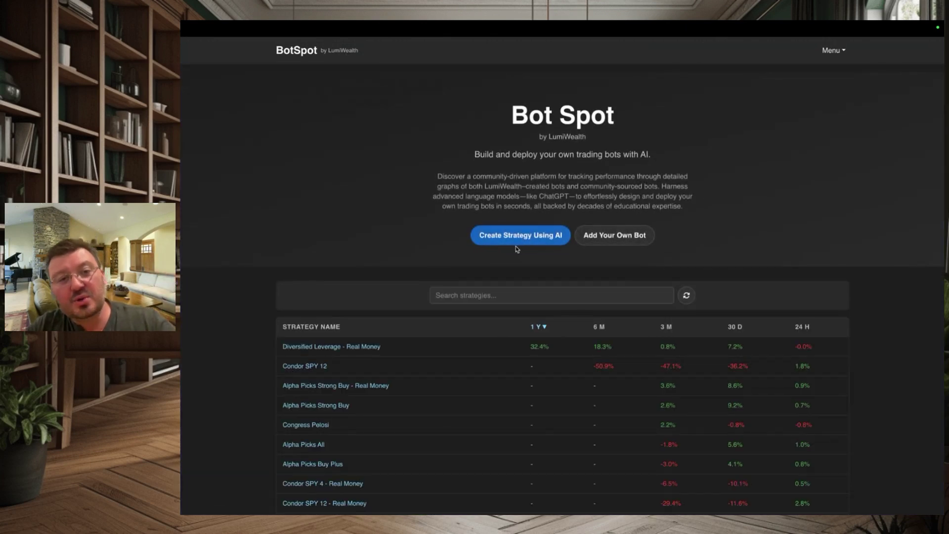
pyautogui.moveTo(449, 23)
pyautogui.click(310, 66)
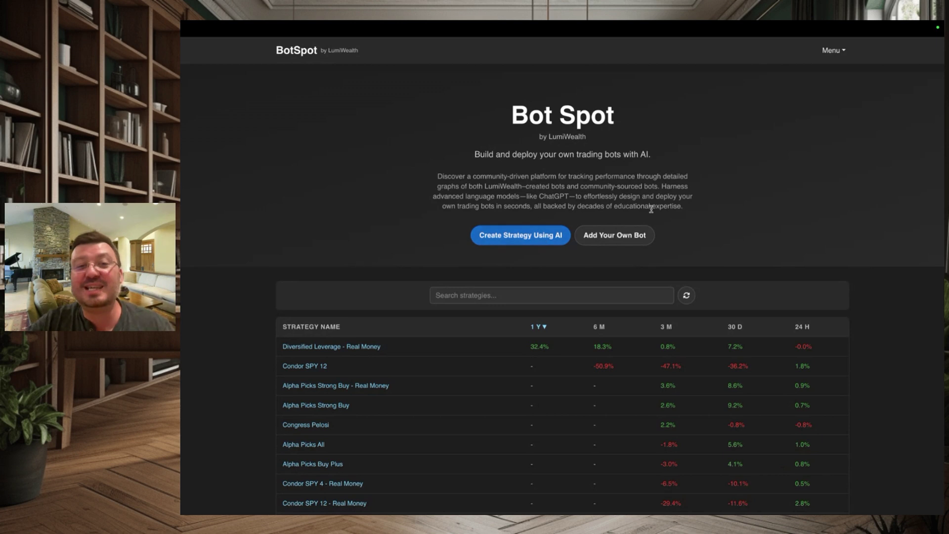
pyautogui.scroll(-2, 767, 213)
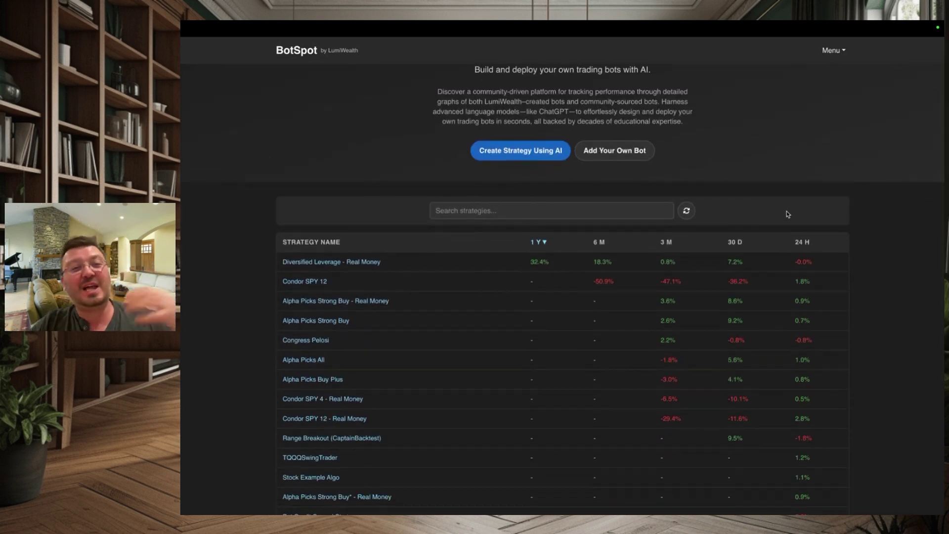
pyautogui.scroll(-1, 843, 224)
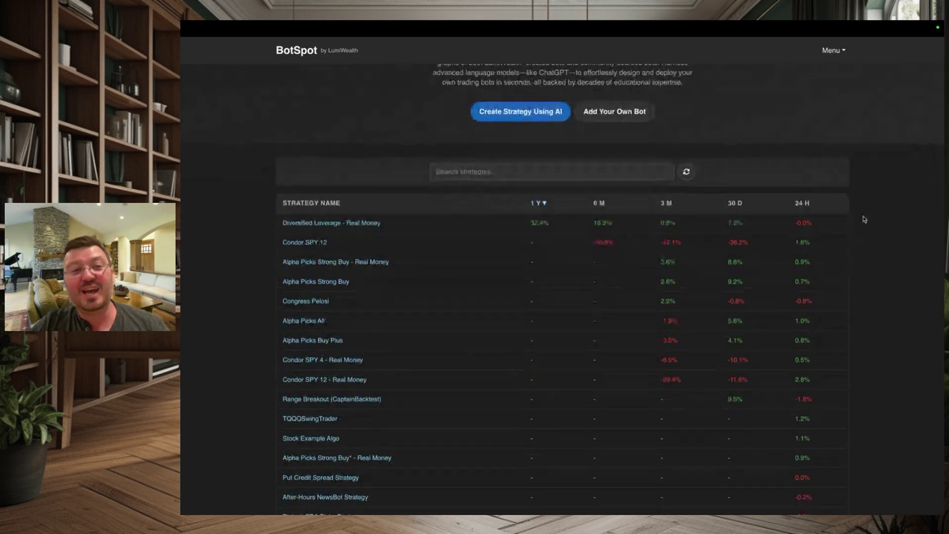
pyautogui.scroll(2, 865, 220)
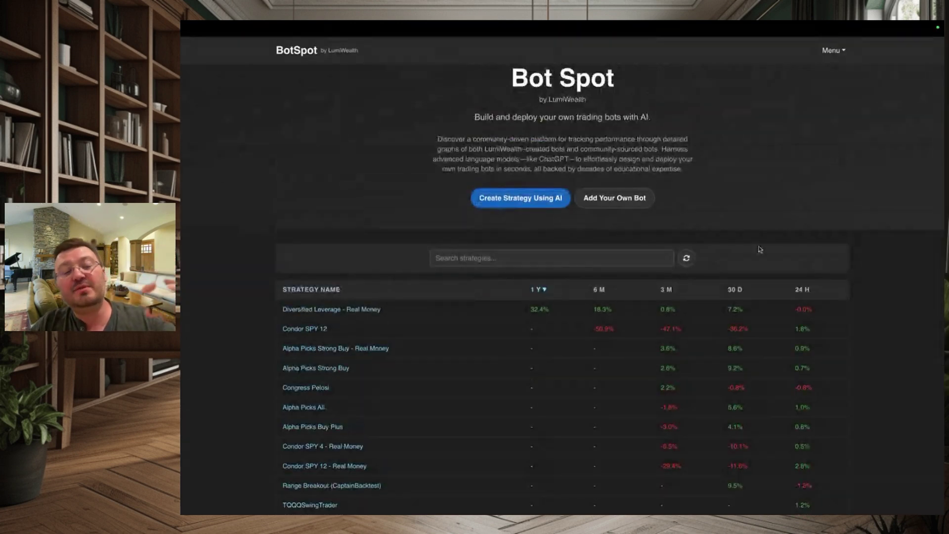
pyautogui.scroll(-2, 760, 250)
pyautogui.scroll(2, 794, 234)
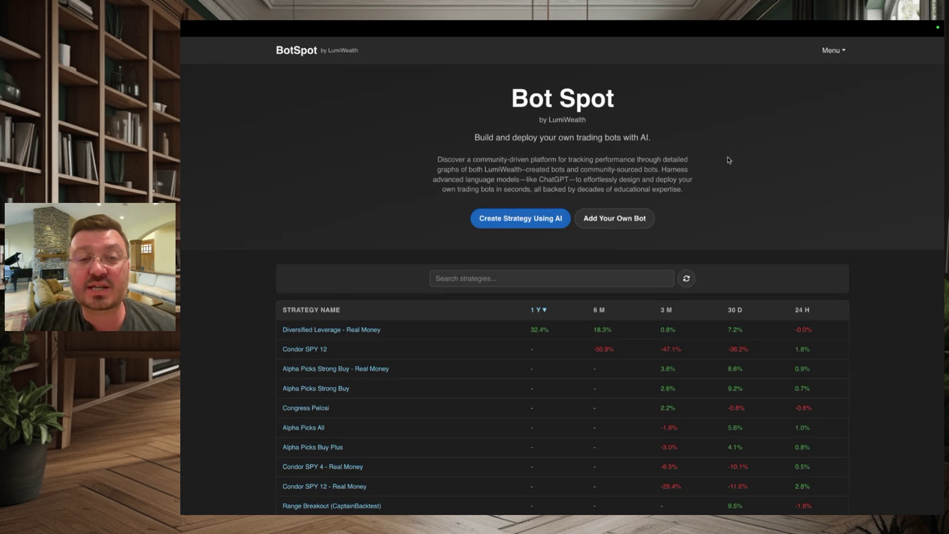
# Step: Switch back to the BullCallSpreadPLTR trades chart browser tab
pyautogui.click(483, 46)
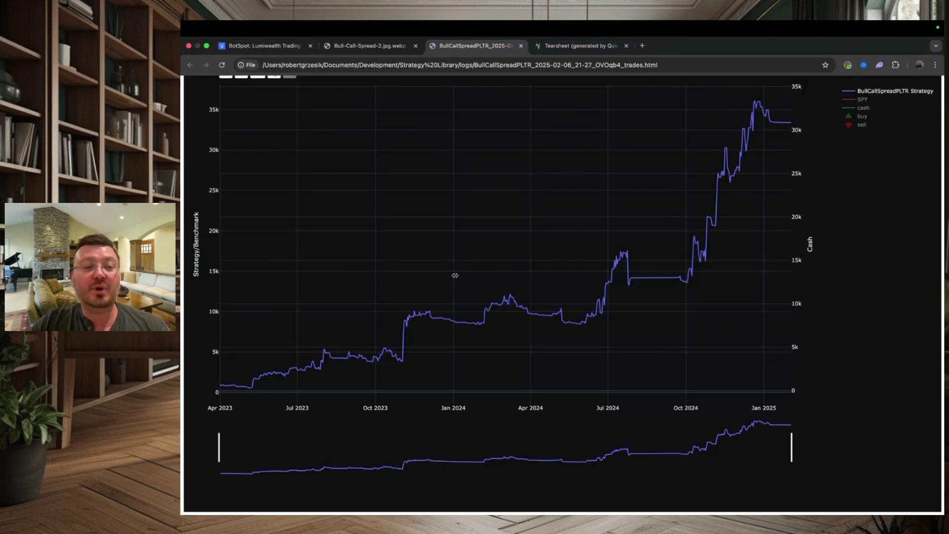